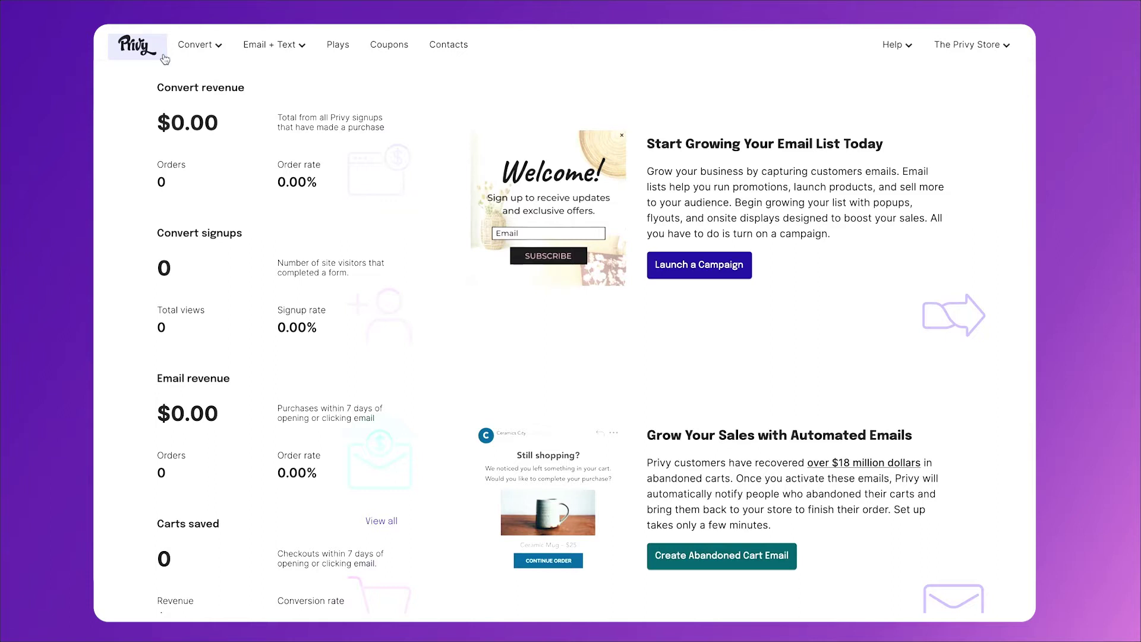
- Open the Welcome Discount popup from All Campaigns, then leave the editor, choosing to save
left_click(194, 48)
left_click(308, 94)
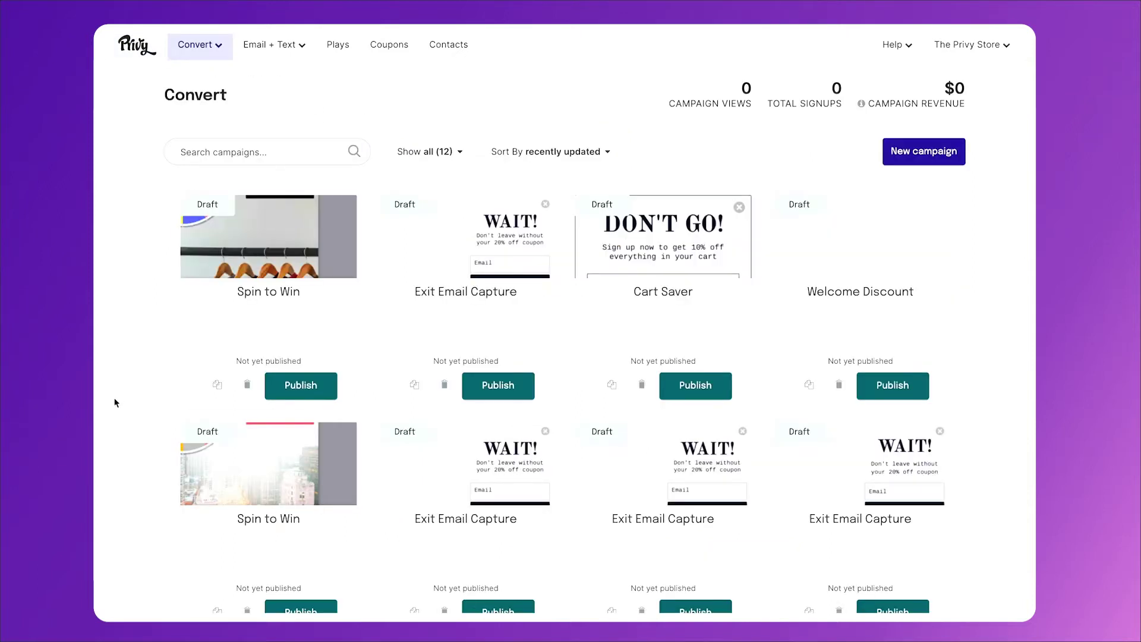
scroll(116, 401, "down", 5)
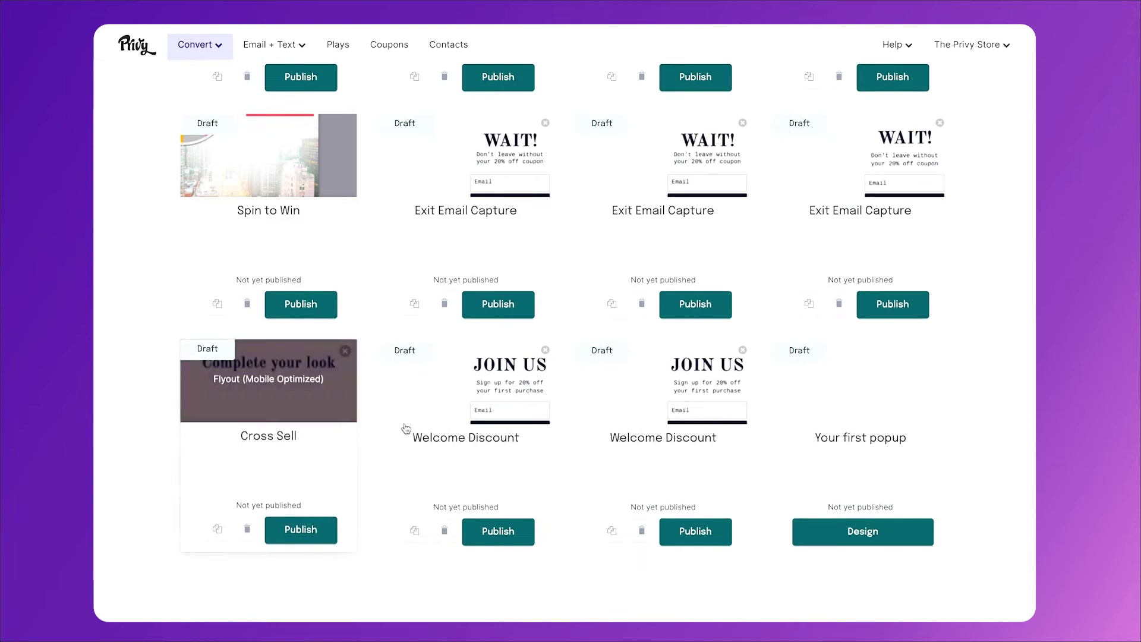
left_click(465, 446)
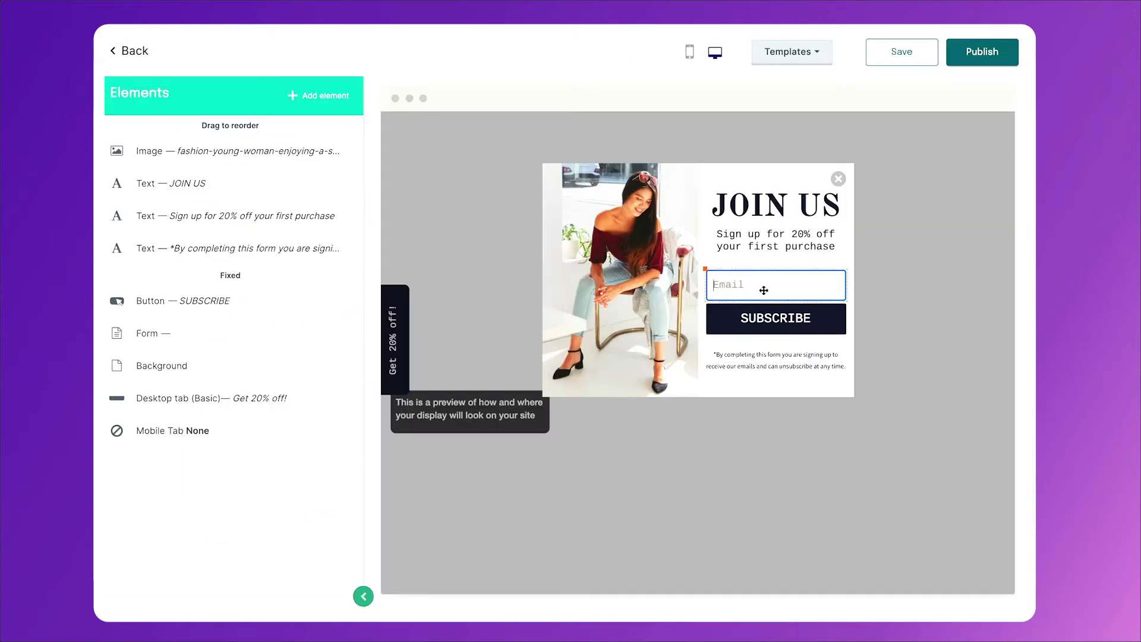
left_click(145, 53)
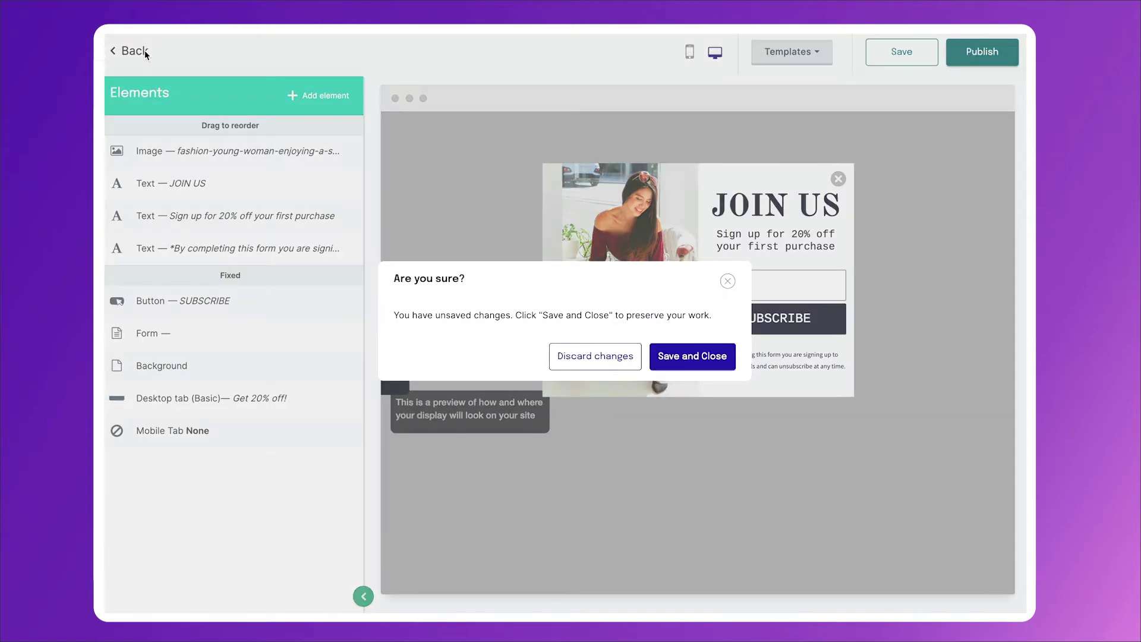
left_click(673, 355)
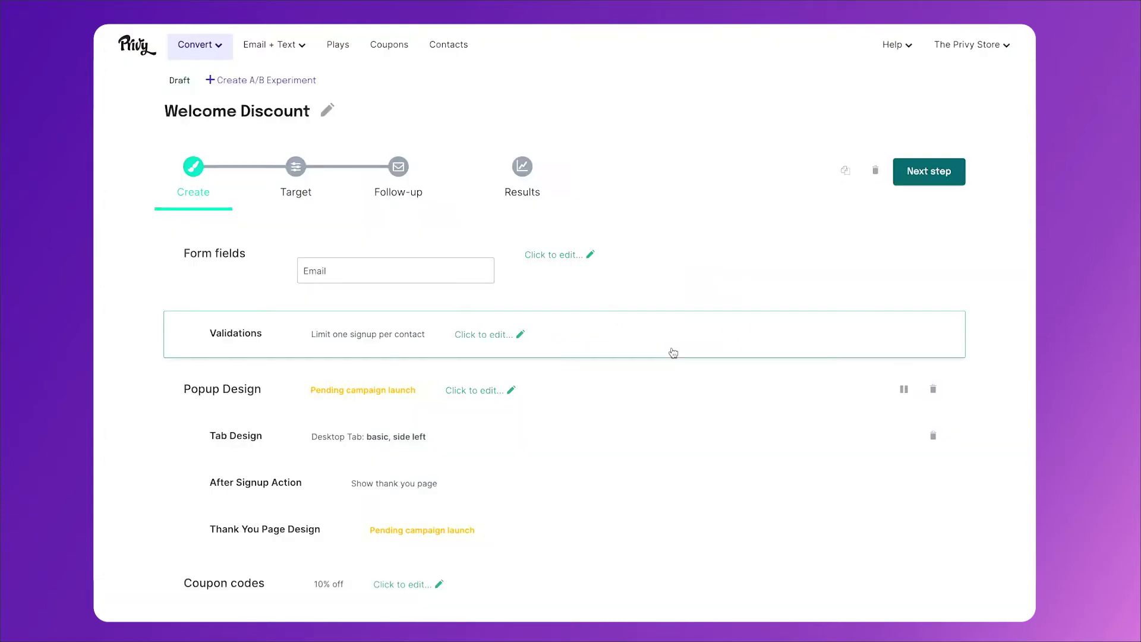
- Add a Phone number field with text opt-in, move Email to the top, and save the form
left_click(565, 256)
left_click(757, 129)
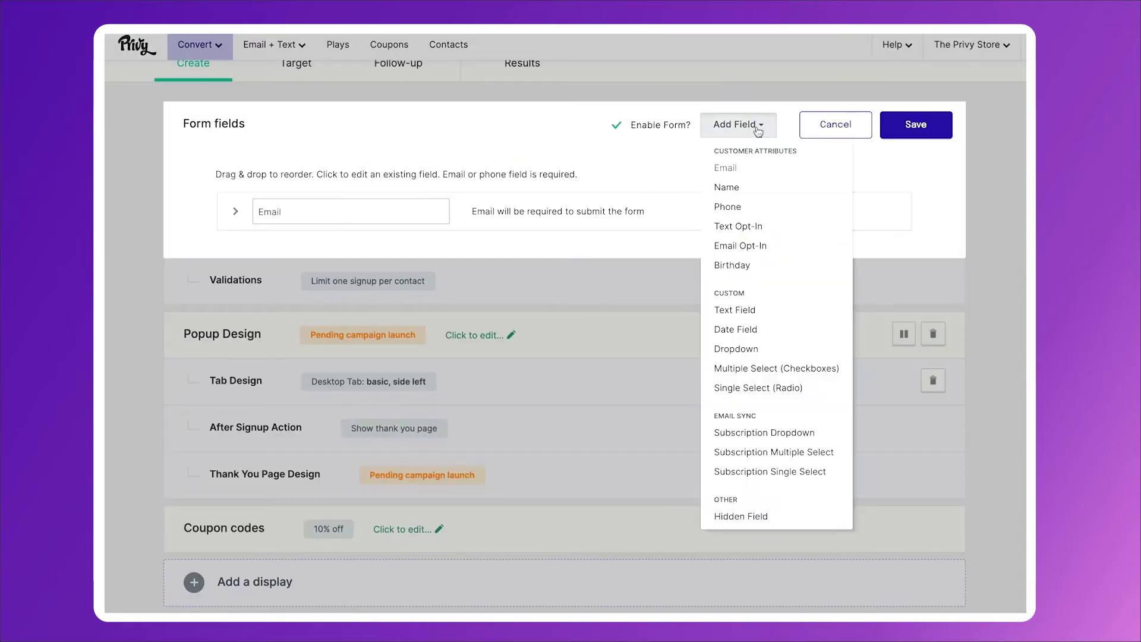
left_click(735, 207)
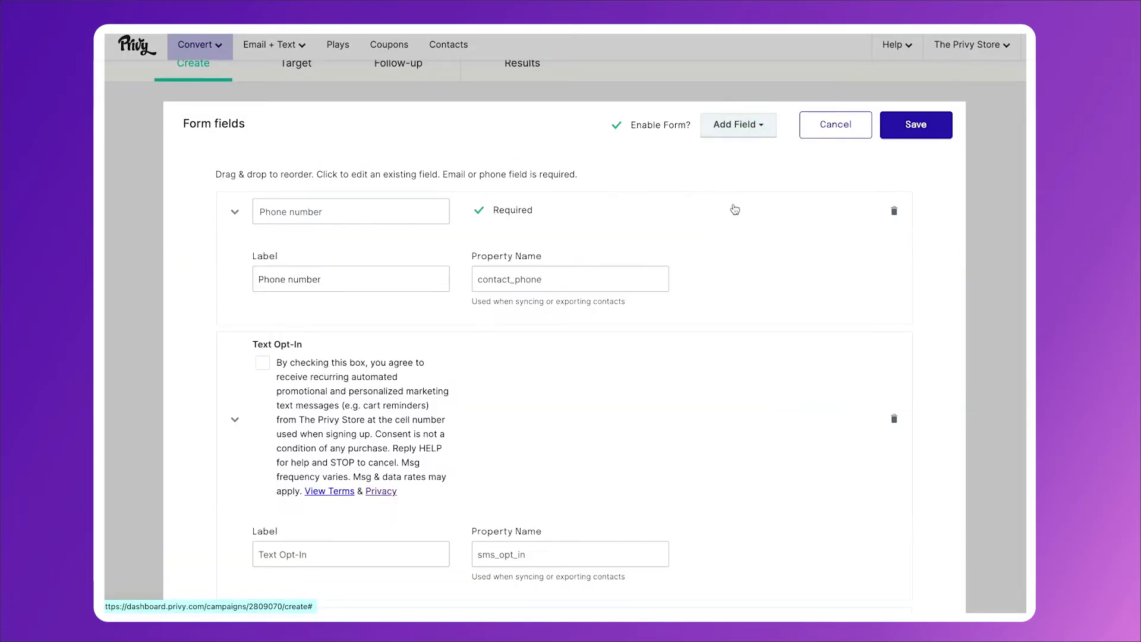
scroll(235, 292, "down", 1)
left_click_drag(231, 573, 225, 156)
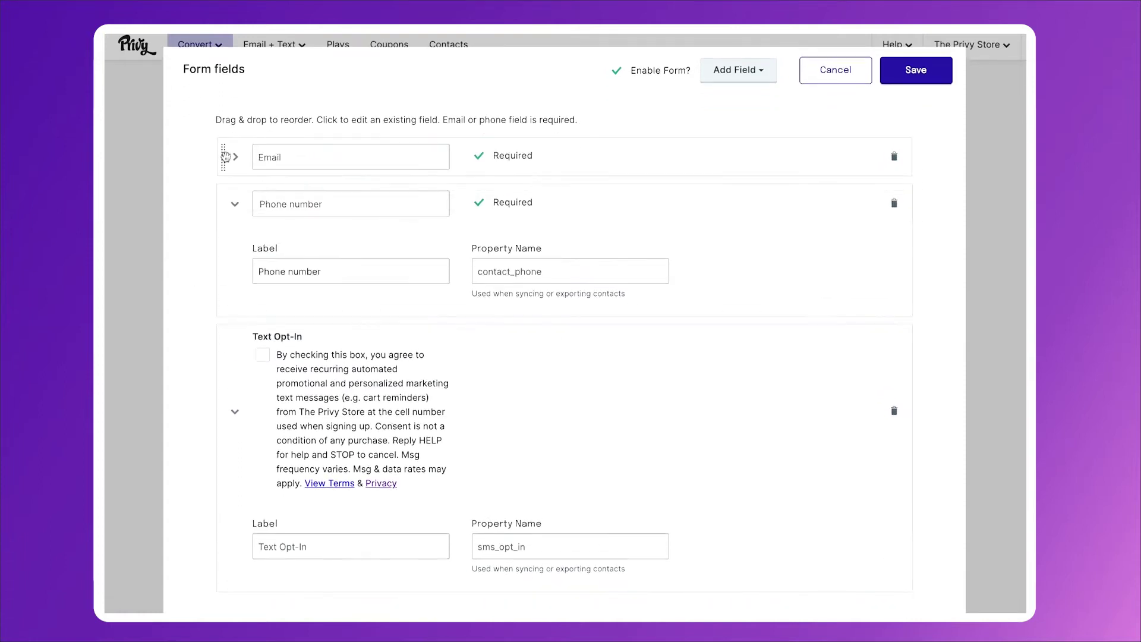
left_click(933, 71)
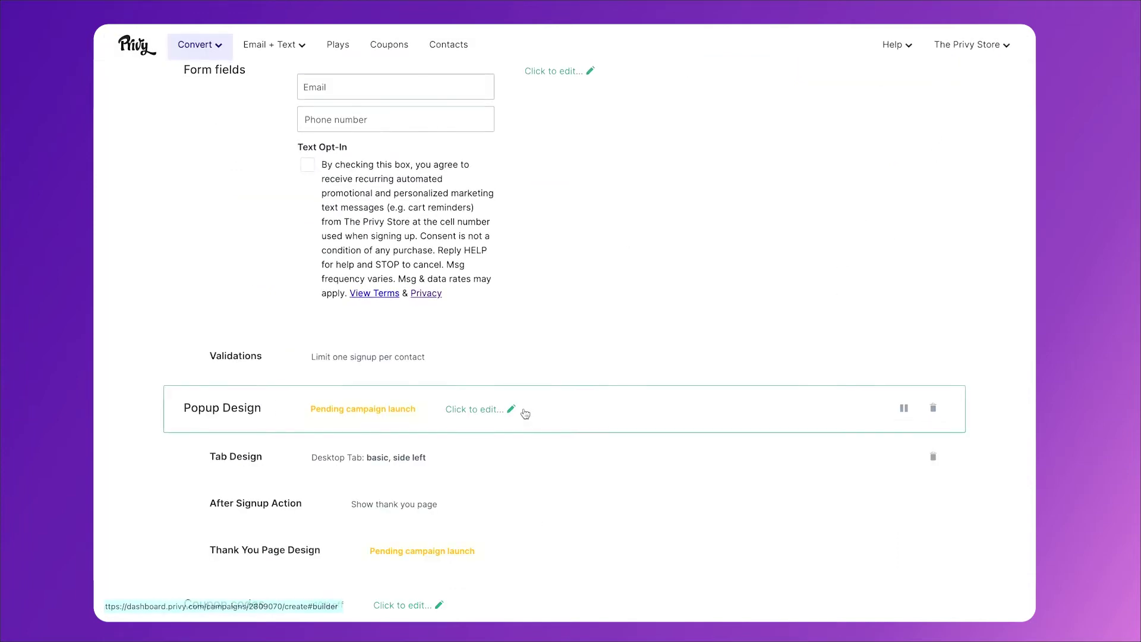
- Widen the popup, enlarge the left photo, reposition the JOIN US headline and disclaimer, then save
left_click(507, 410)
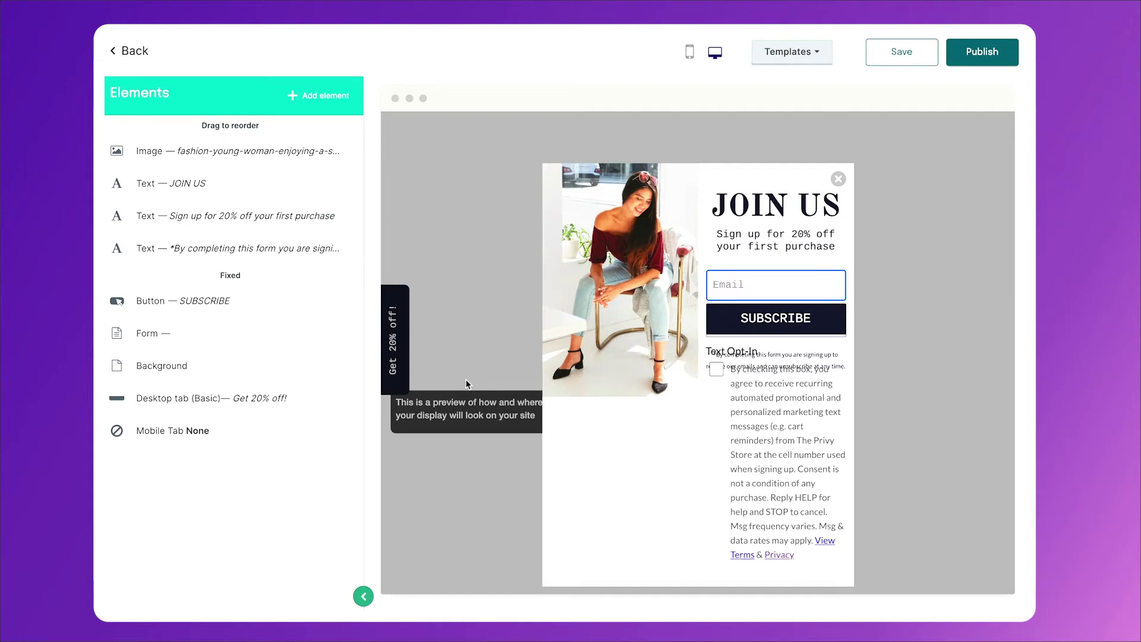
left_click(565, 496)
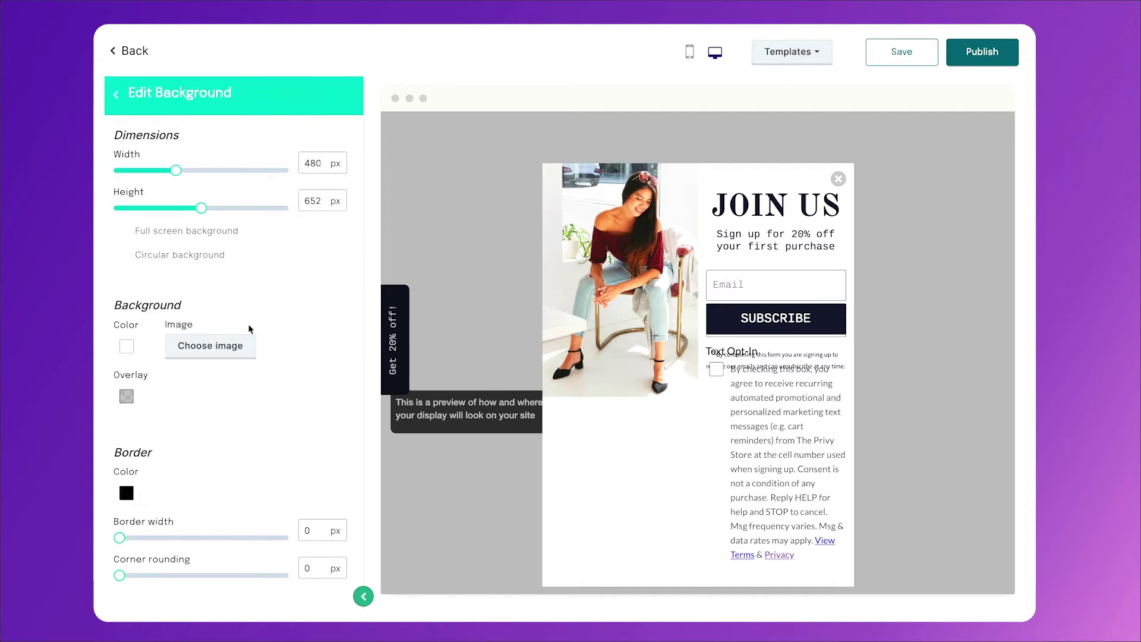
left_click_drag(175, 170, 212, 171)
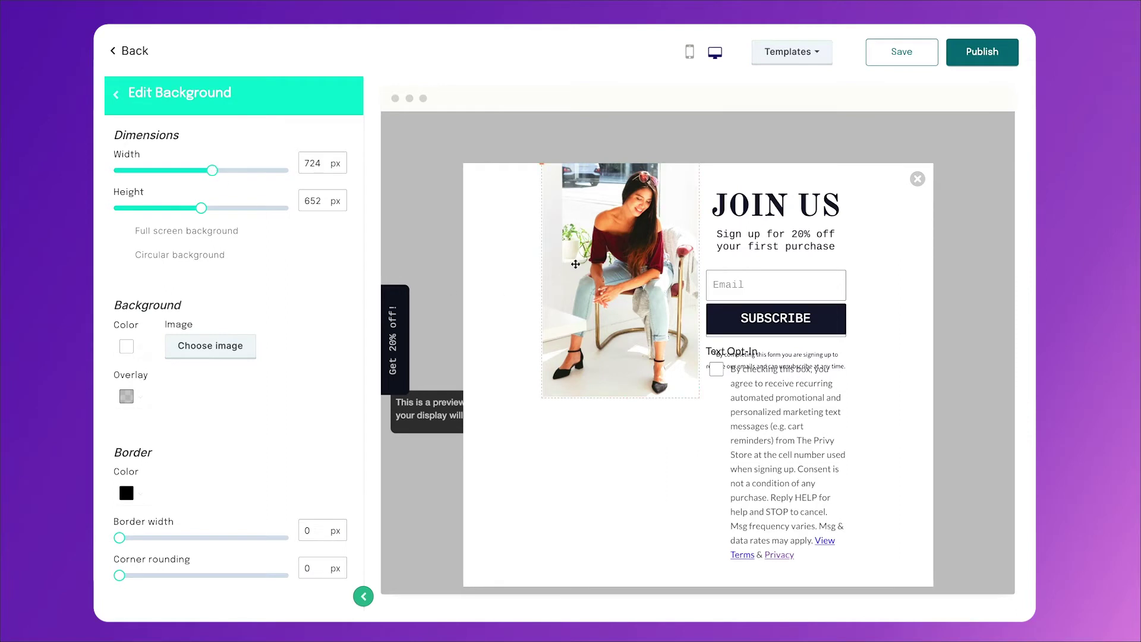
left_click_drag(575, 264, 507, 276)
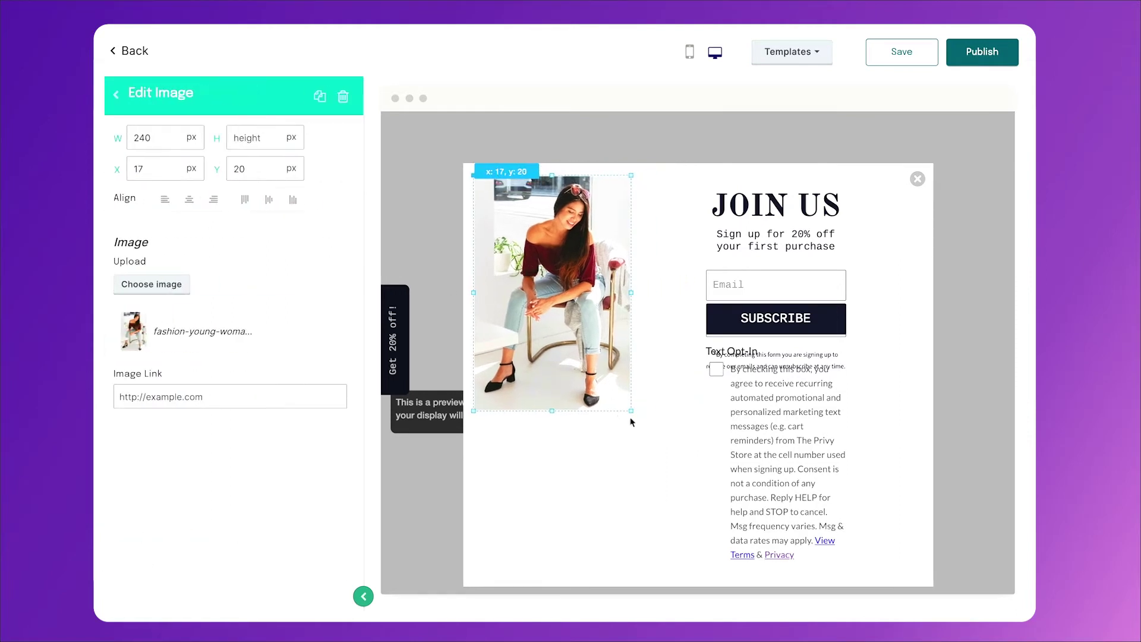
left_click_drag(631, 411, 654, 575)
left_click_drag(802, 212, 840, 200)
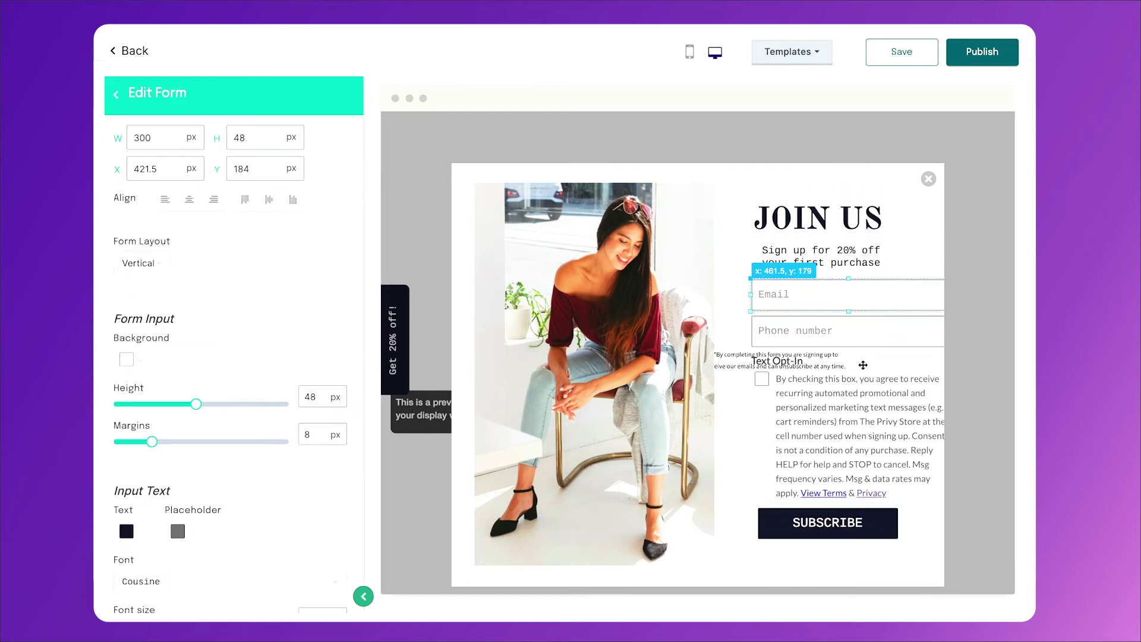
left_click_drag(860, 364, 782, 546)
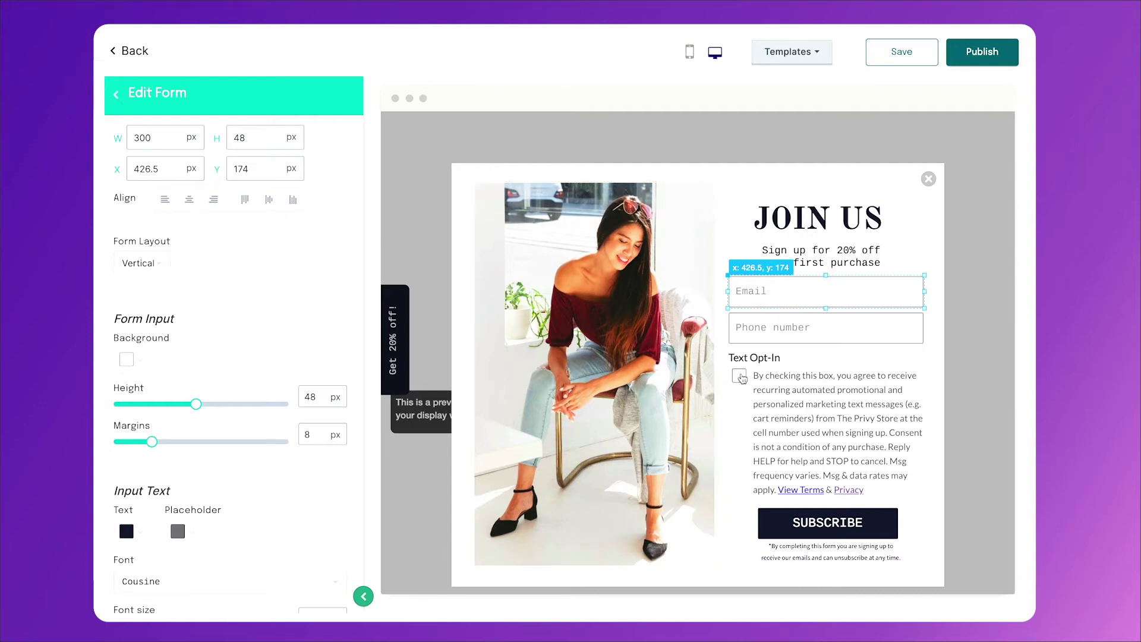
left_click(901, 52)
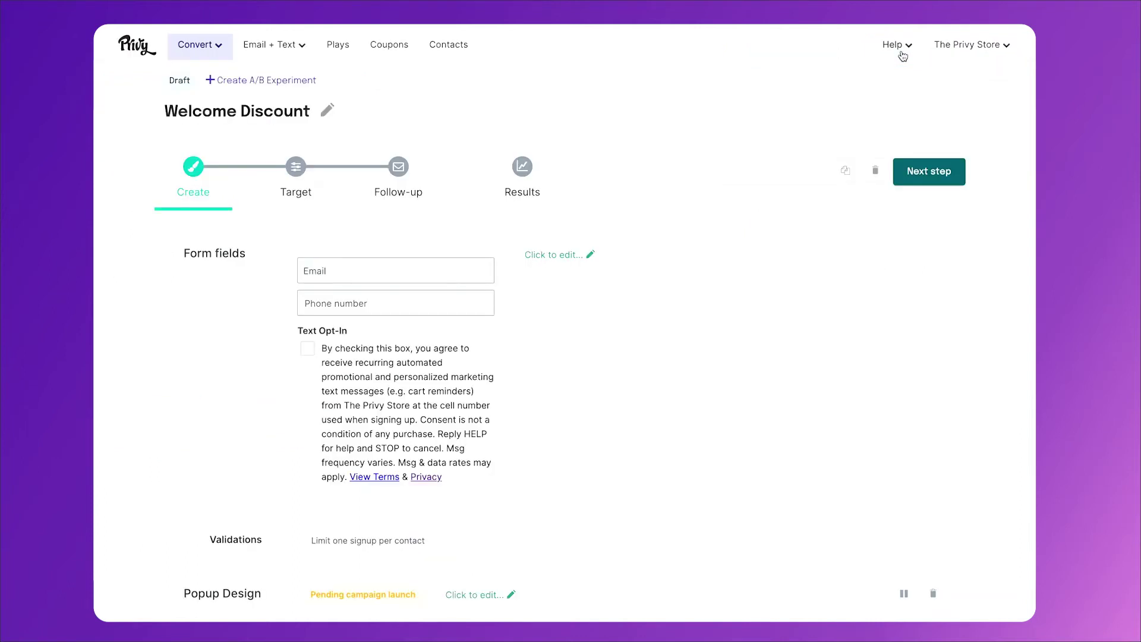
- Start a new Abandoned Cart Text message from Email + Text automations
left_click(269, 50)
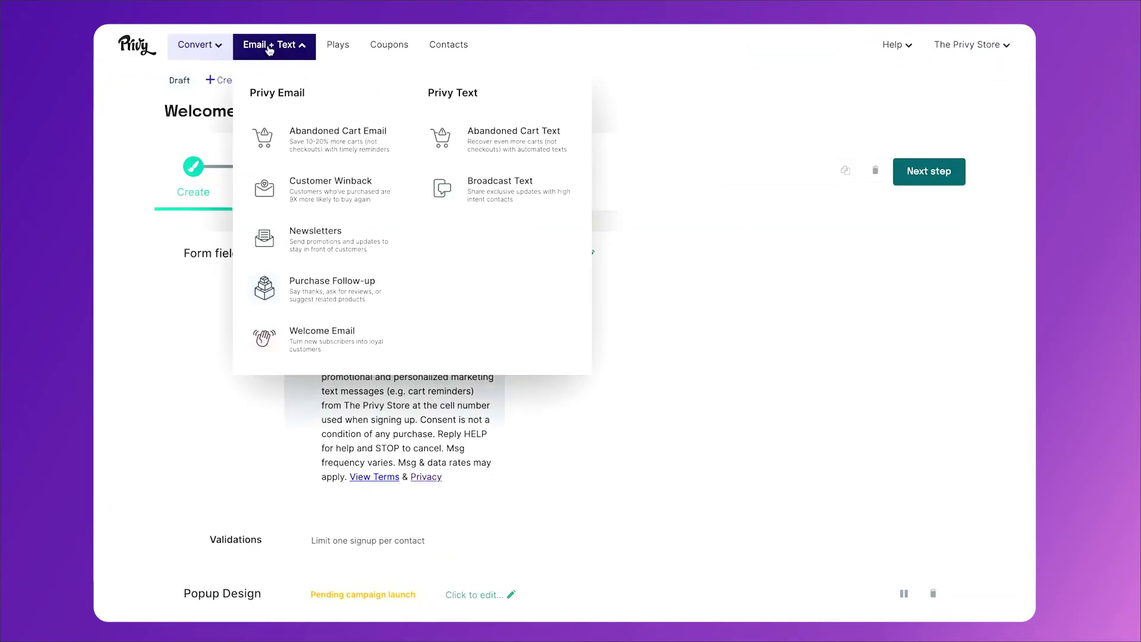
left_click(510, 152)
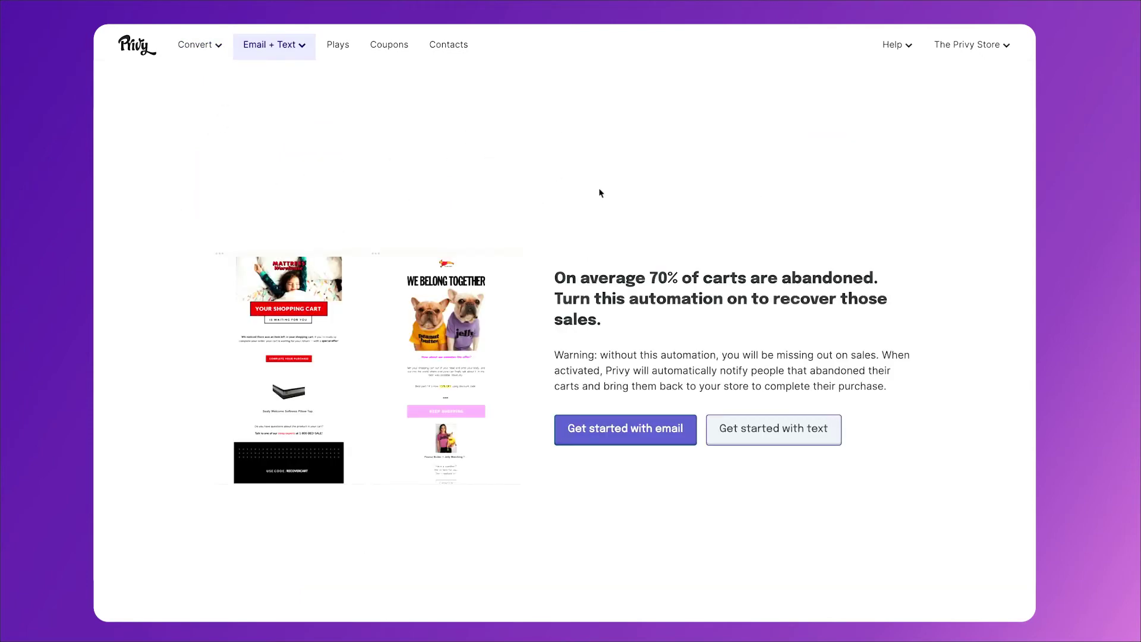
left_click(808, 435)
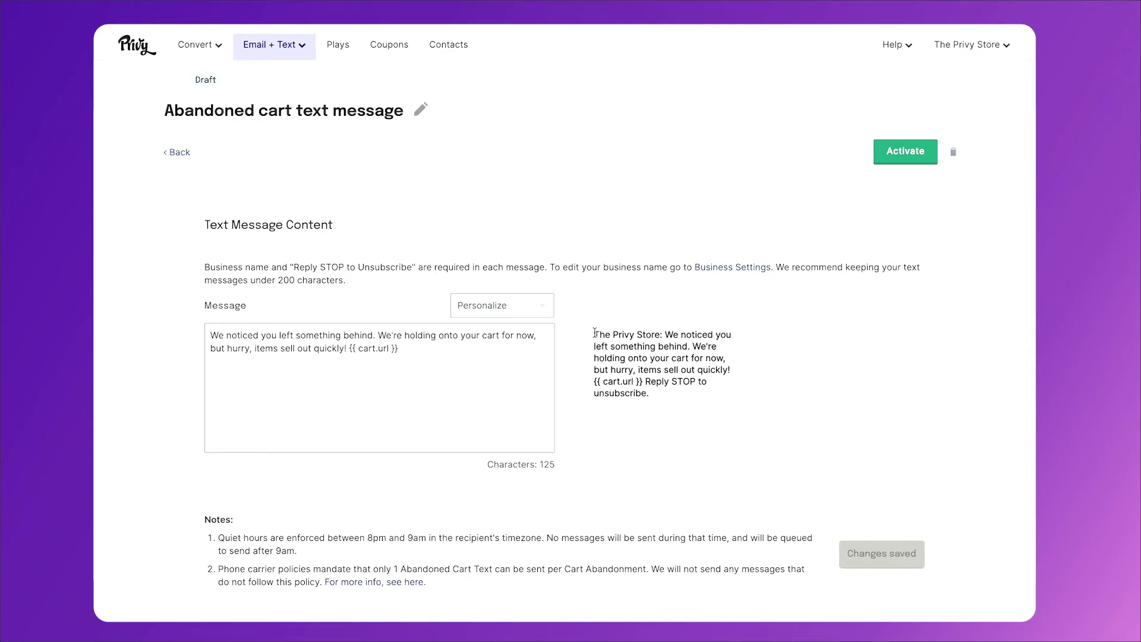
- Review the store name and unsubscribe line in the preview, then place the cursor at the message start
left_click_drag(594, 334, 661, 334)
left_click_drag(645, 381, 660, 398)
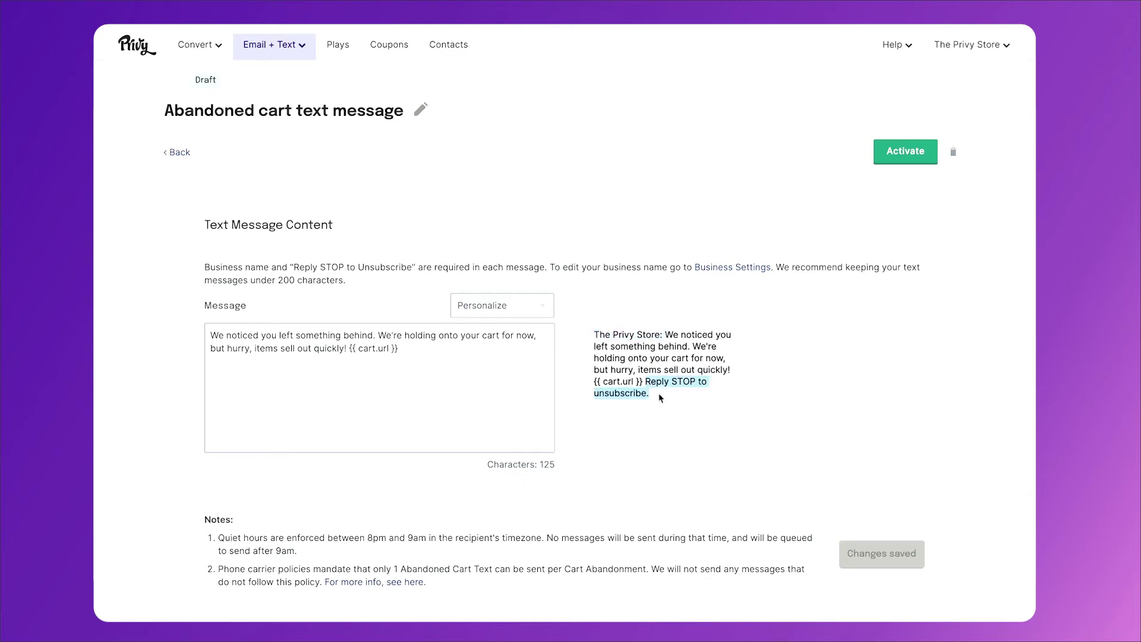
left_click(660, 398)
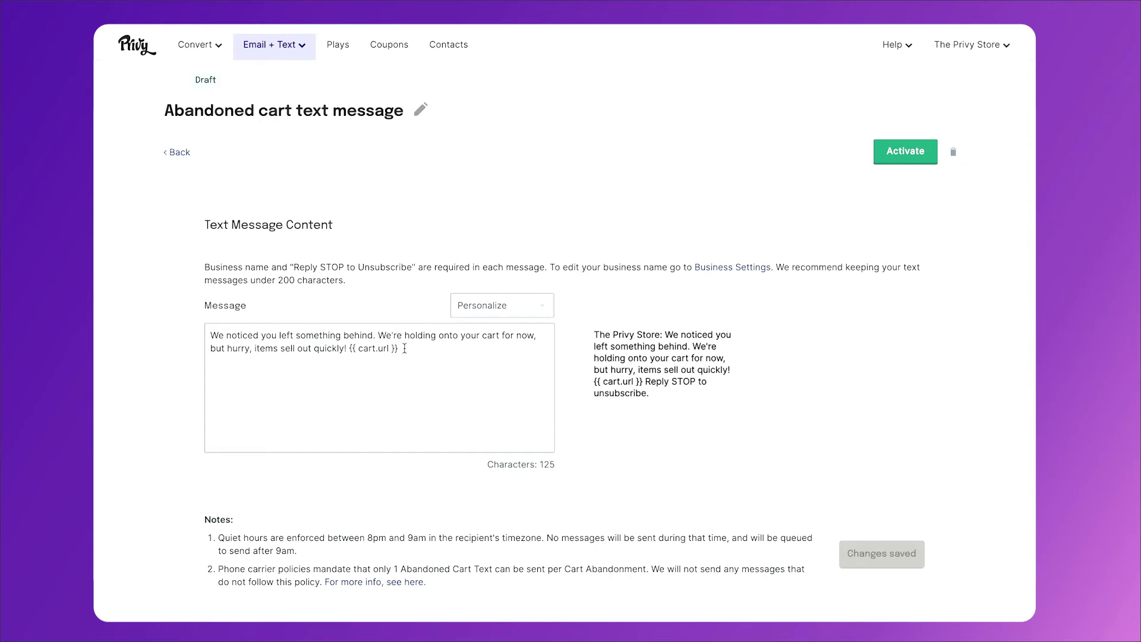
left_click(210, 334)
- Begin the text with 'Hey {{ contact.first_name }},', lowercase 'we', and save the changes
type("Hey")
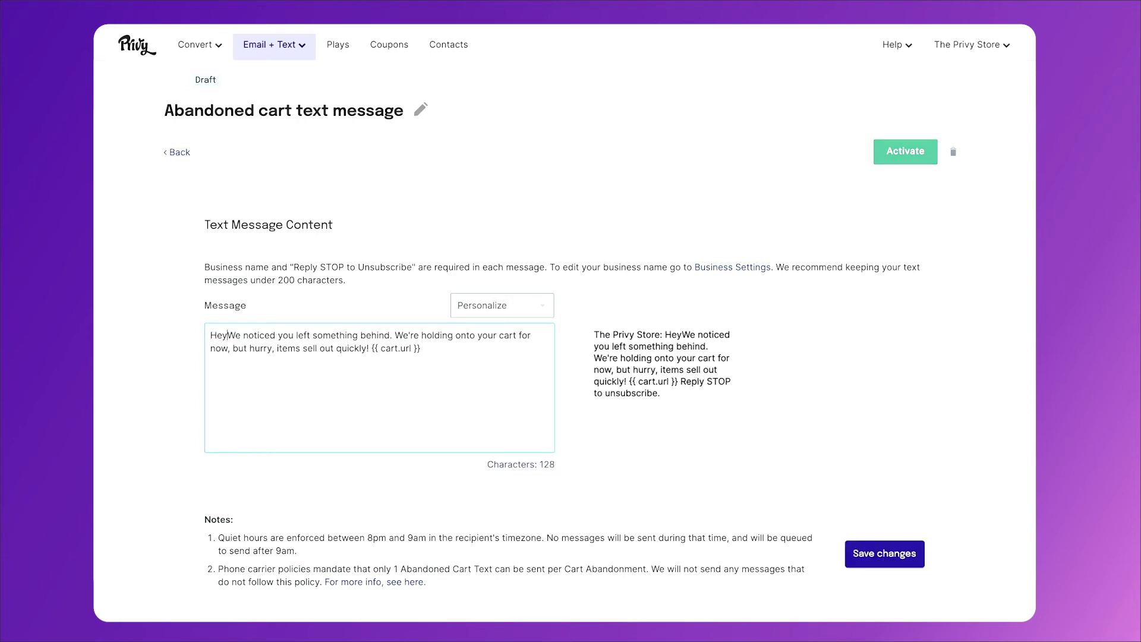
left_click(542, 304)
left_click(504, 357)
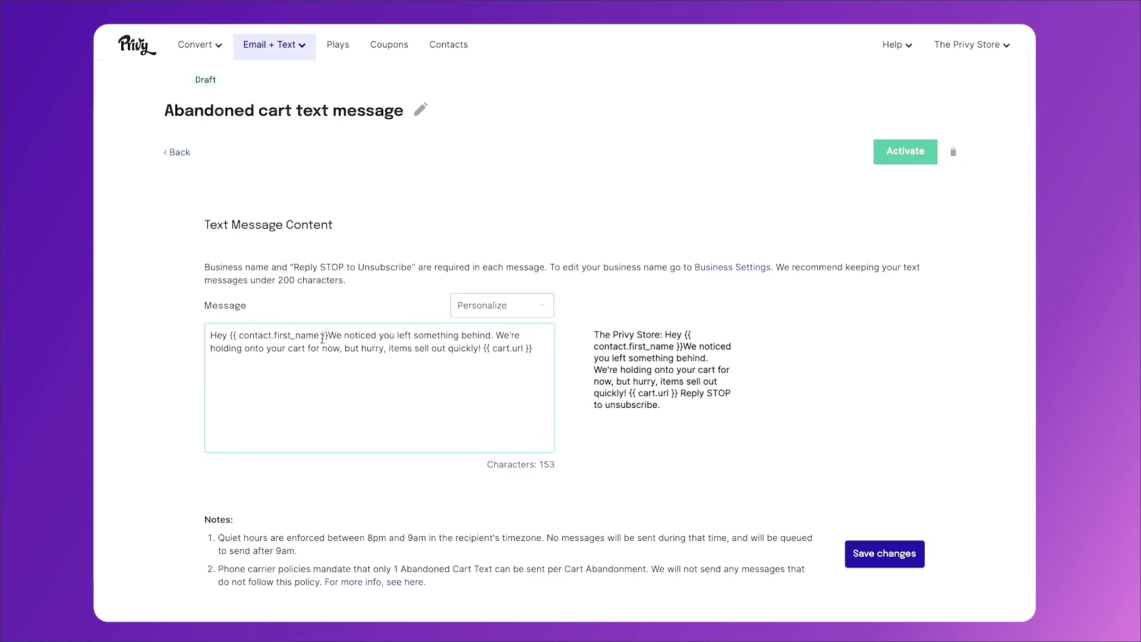
type(",")
key("BackSpace")
type("w")
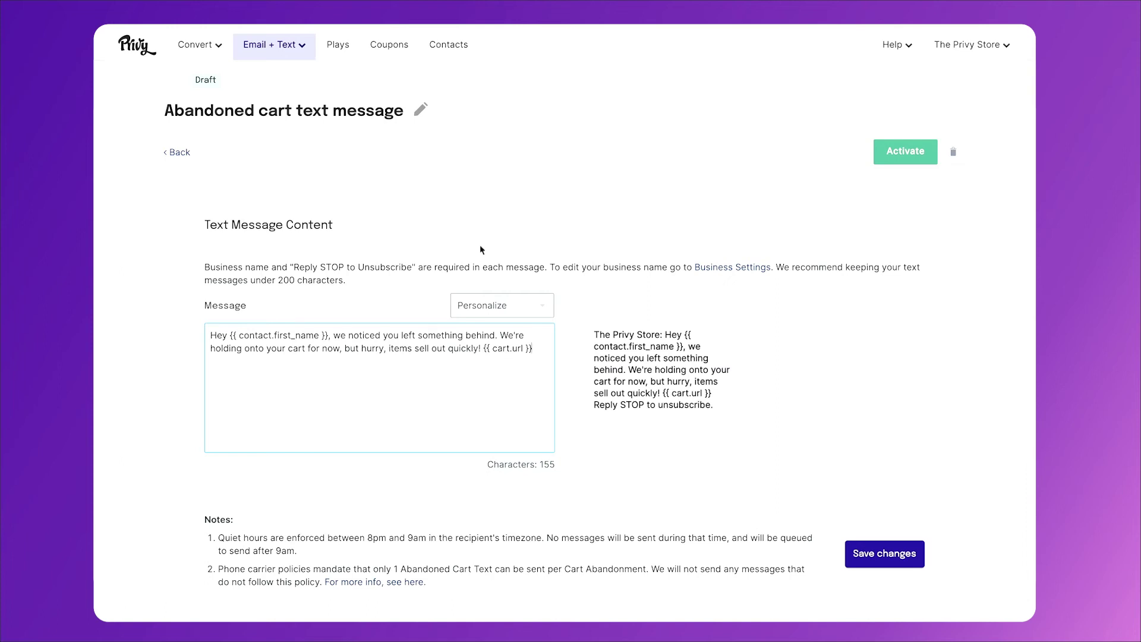
left_click(523, 352)
left_click(897, 563)
scroll(721, 523, "down", 7)
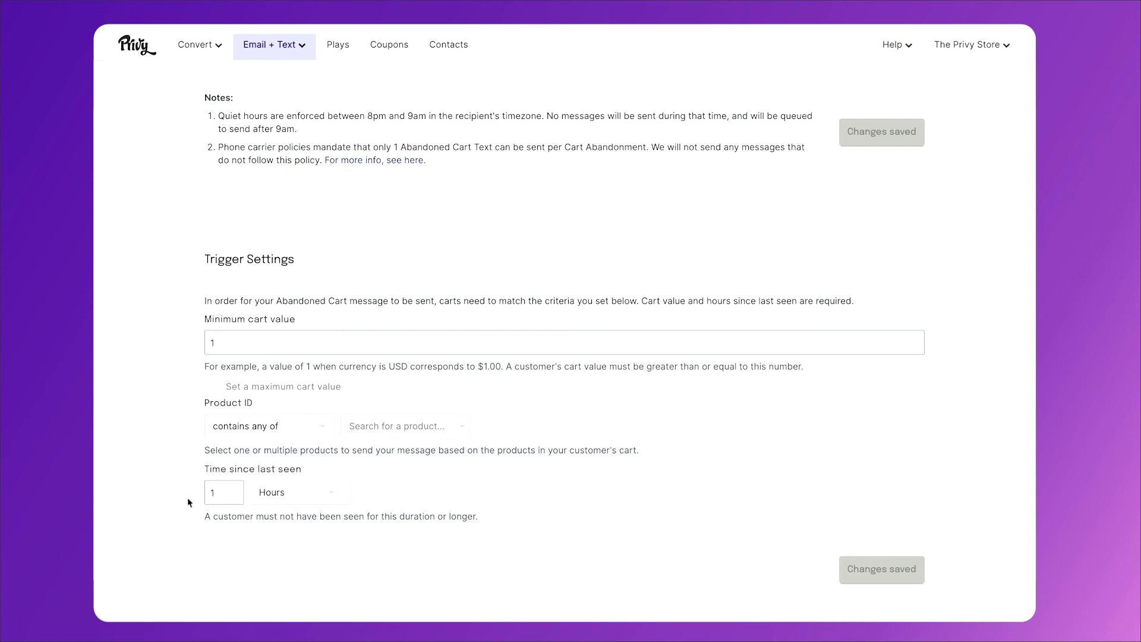
scroll(187, 497, "down", 1)
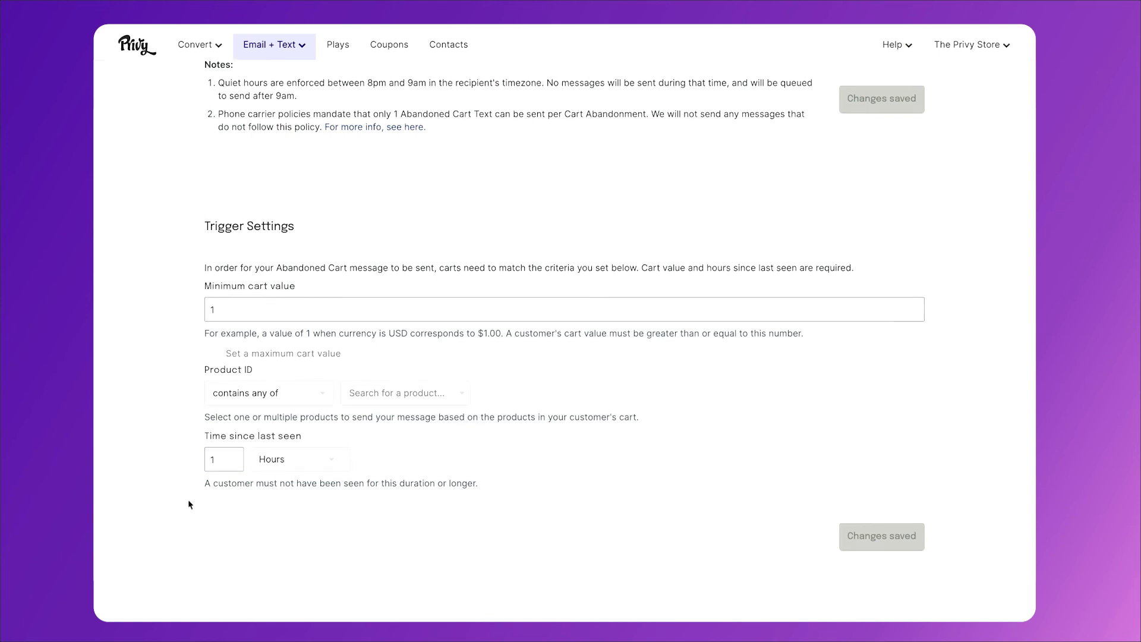
scroll(187, 499, "down", 4)
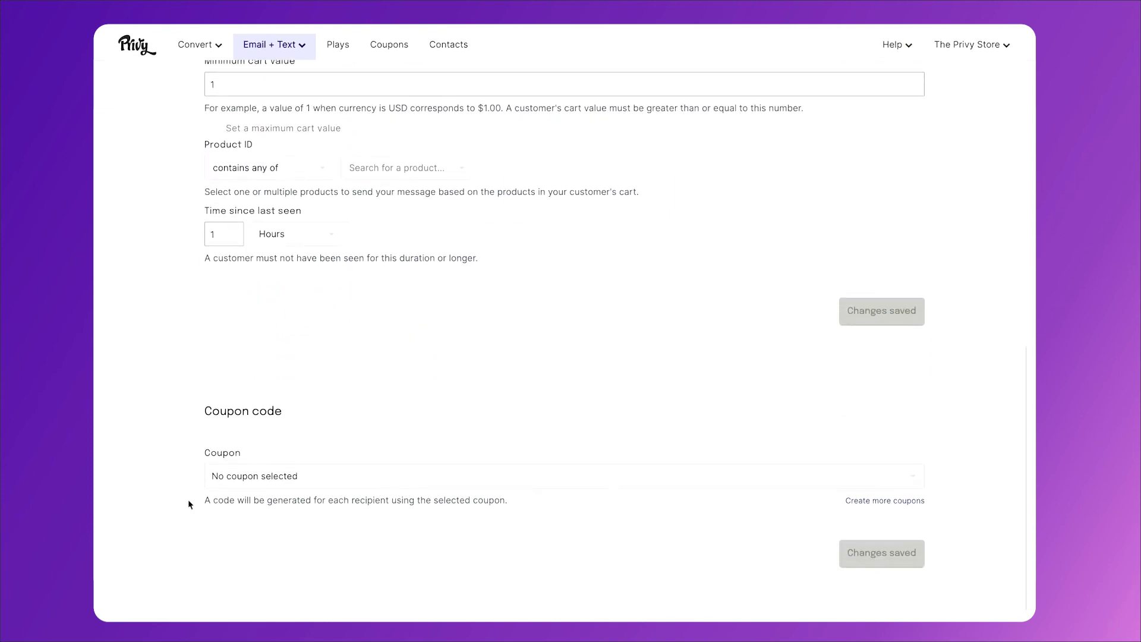
scroll(265, 477, "up", 10)
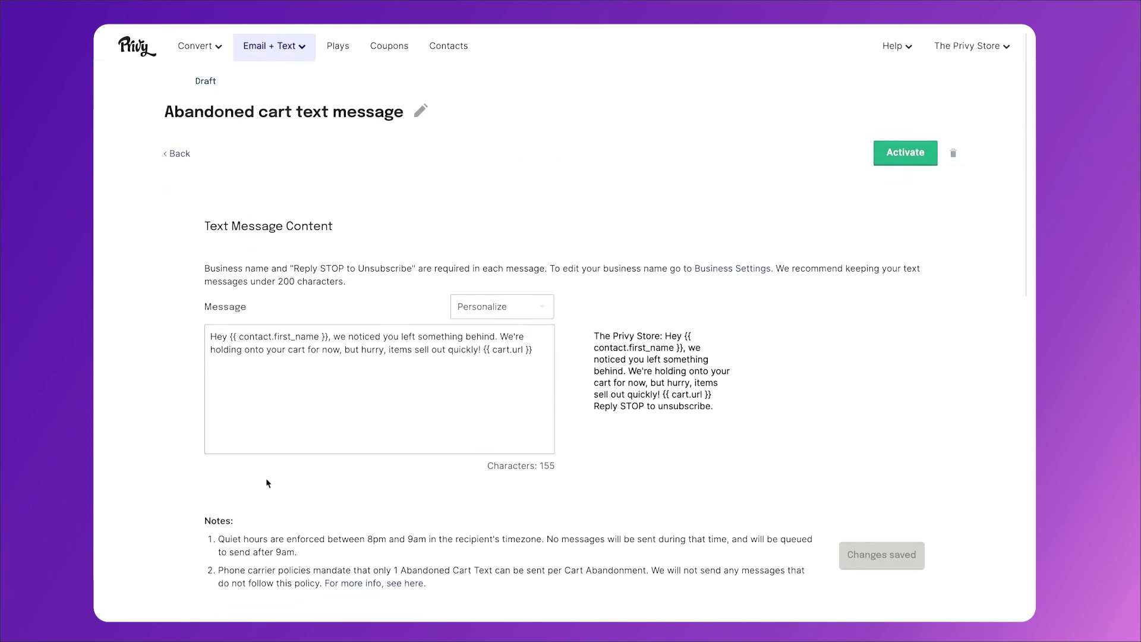